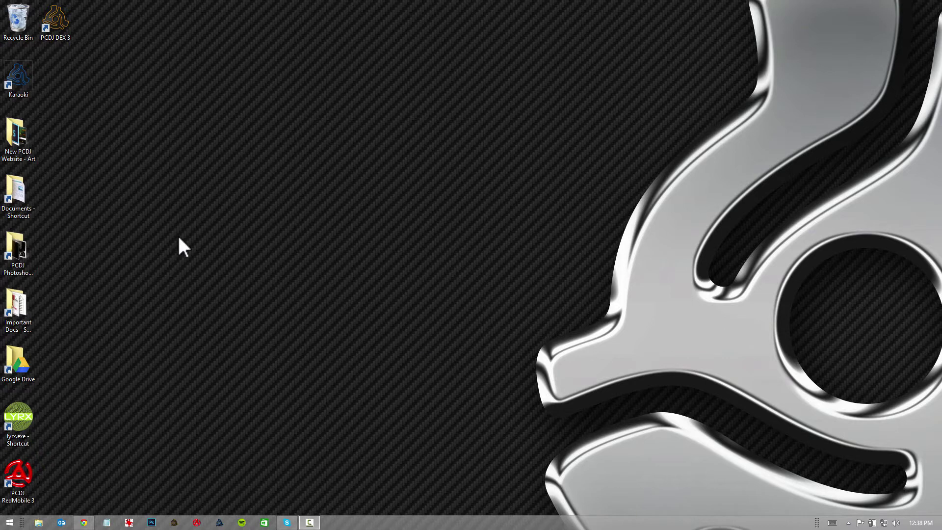
Bring Chrome back and go to pcdj.com
click(85, 522)
click(128, 23)
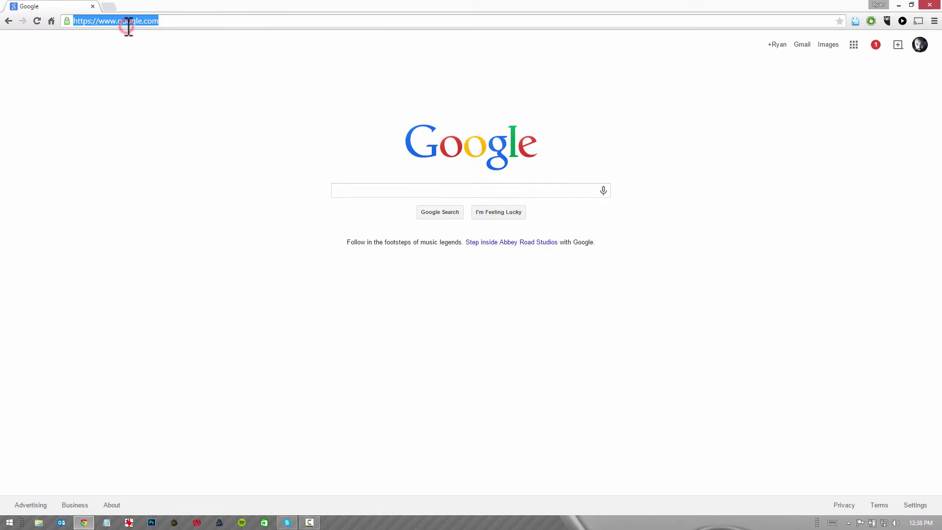
text(pcdj.com)
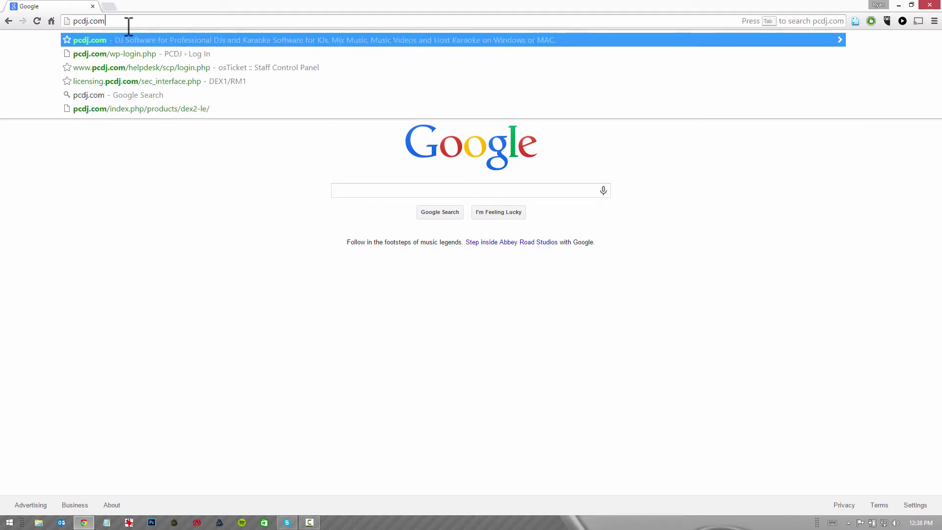
key(Return)
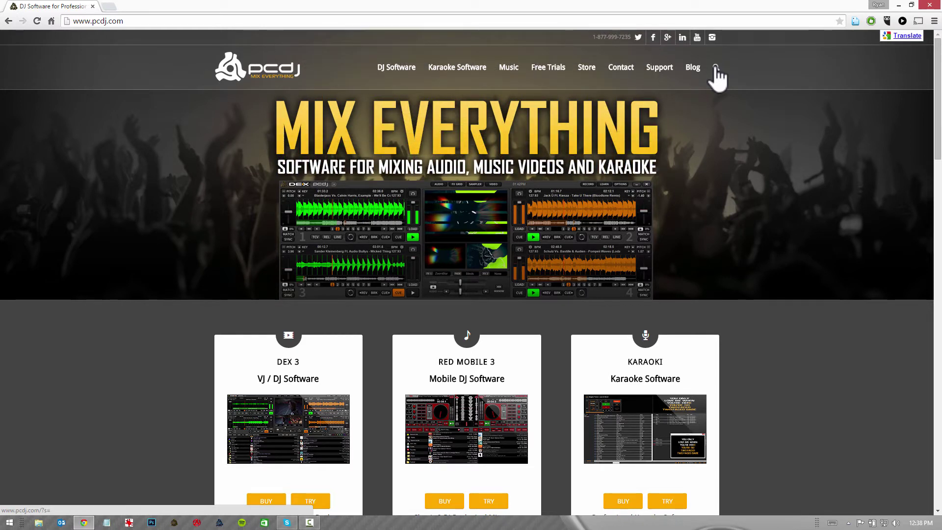
Enter 'DEX 3 Skin' in the pcdj.com site search box
click(717, 68)
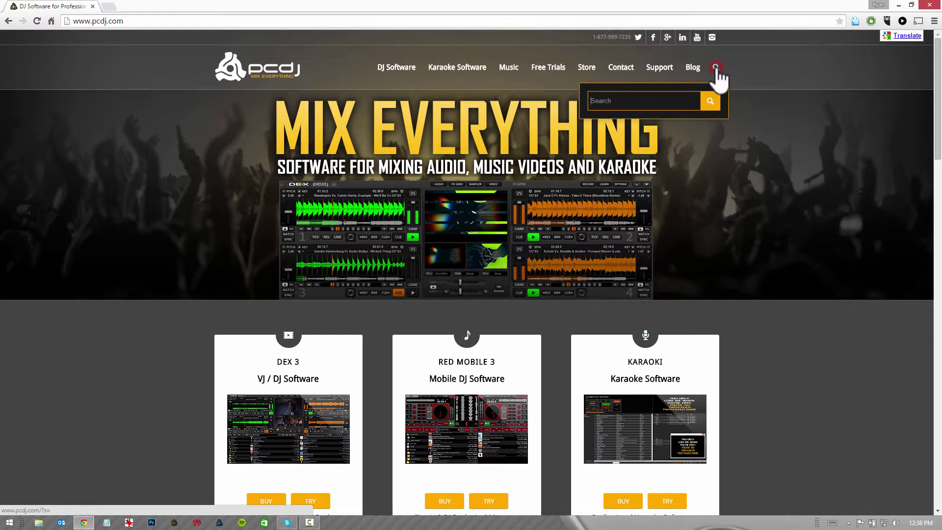
click(715, 73)
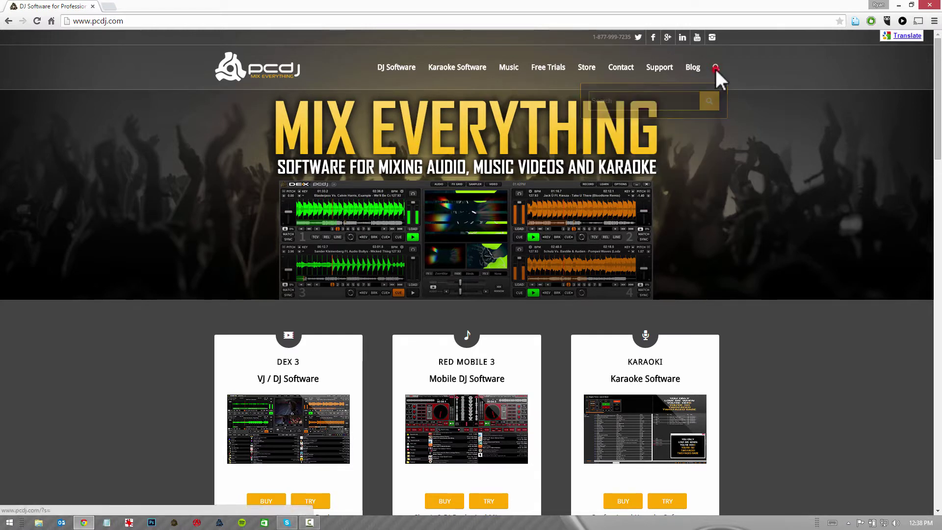
click(715, 74)
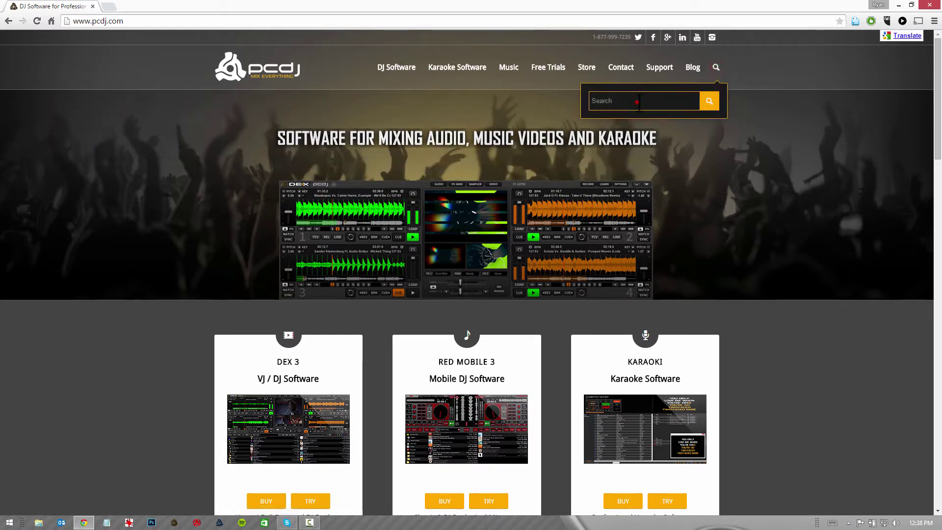
click(639, 103)
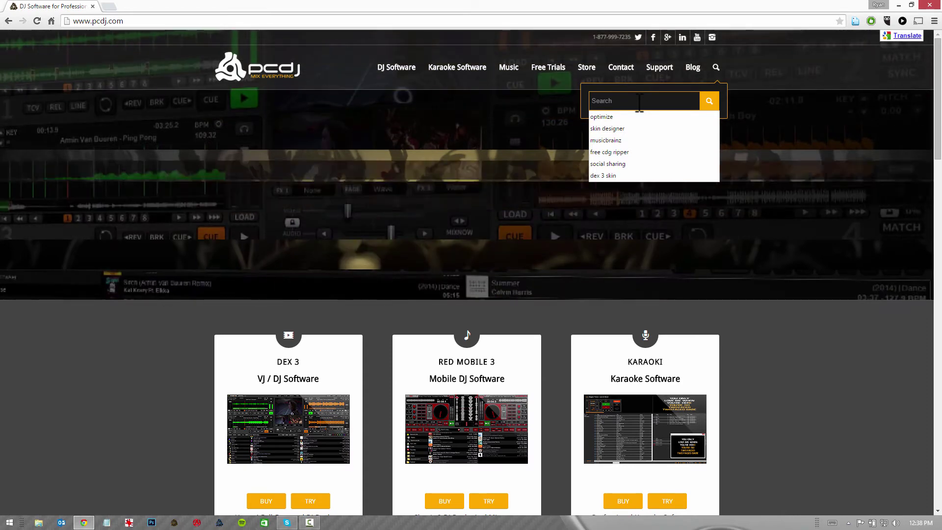
text(DEX 3 Skin)
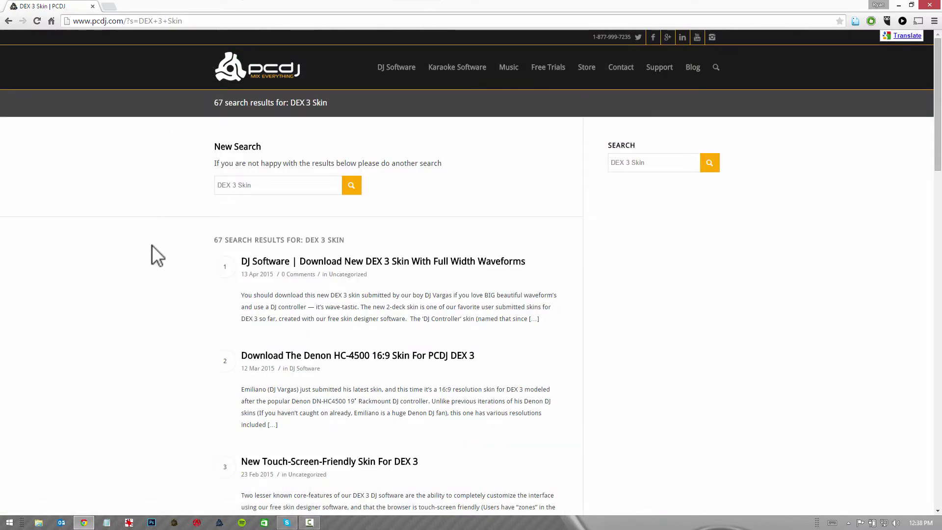
Scroll down through the 67 'DEX 3 Skin' results and back up to the top
scroll(152, 245, down, 1)
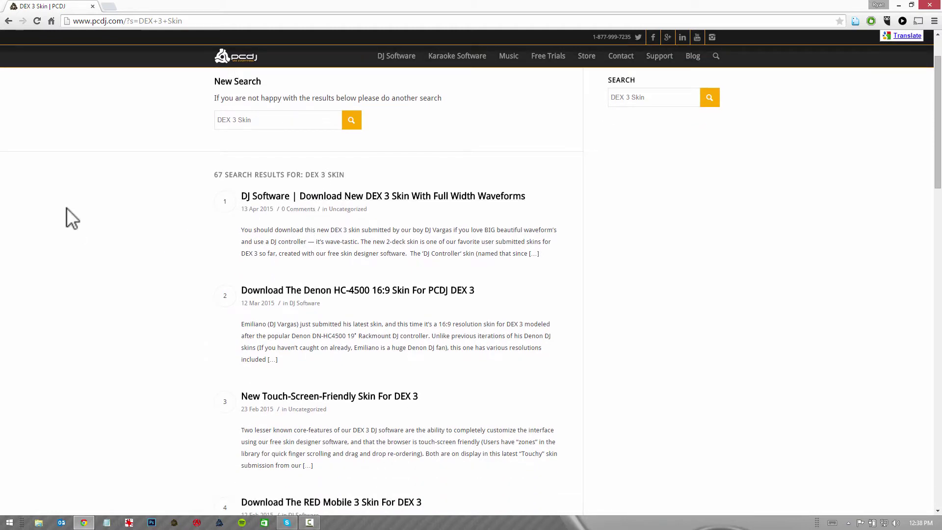
scroll(73, 226, down, 1)
scroll(83, 240, down, 1)
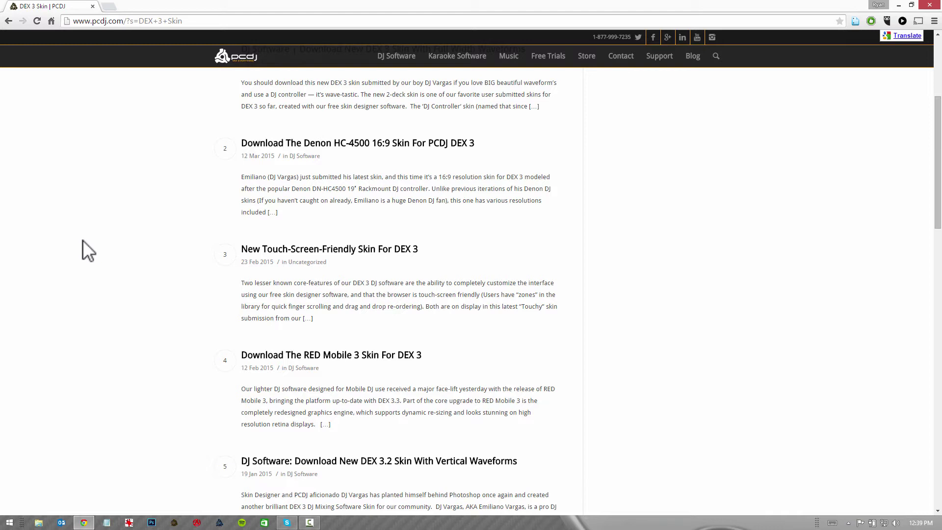
scroll(94, 238, up, 3)
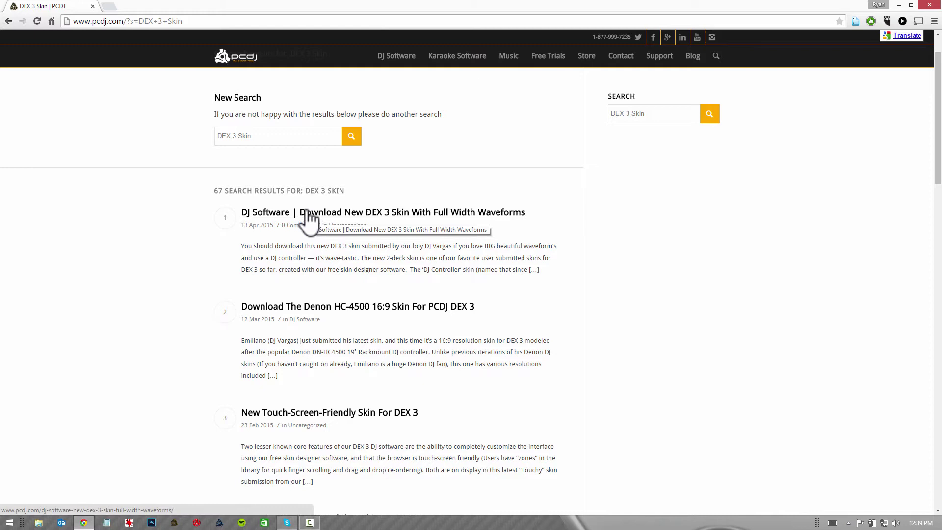
click(325, 216)
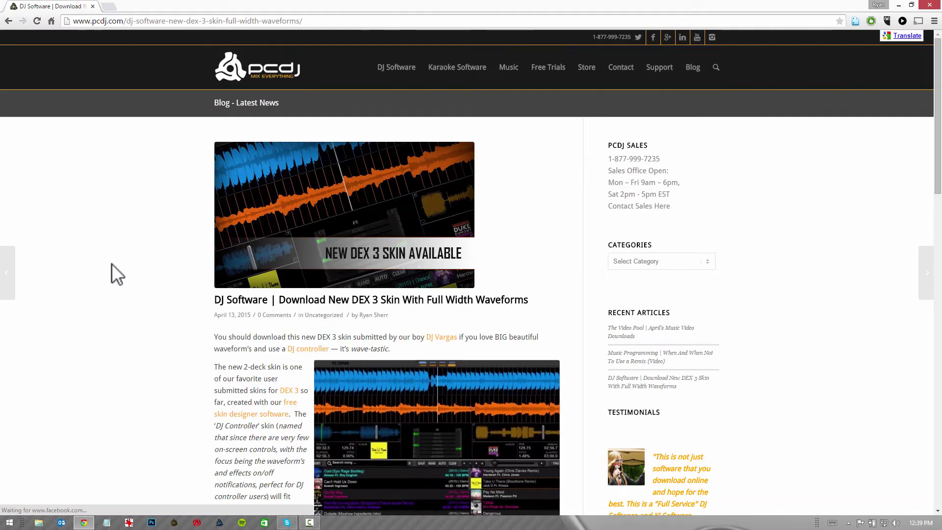
scroll(115, 214, down, 1)
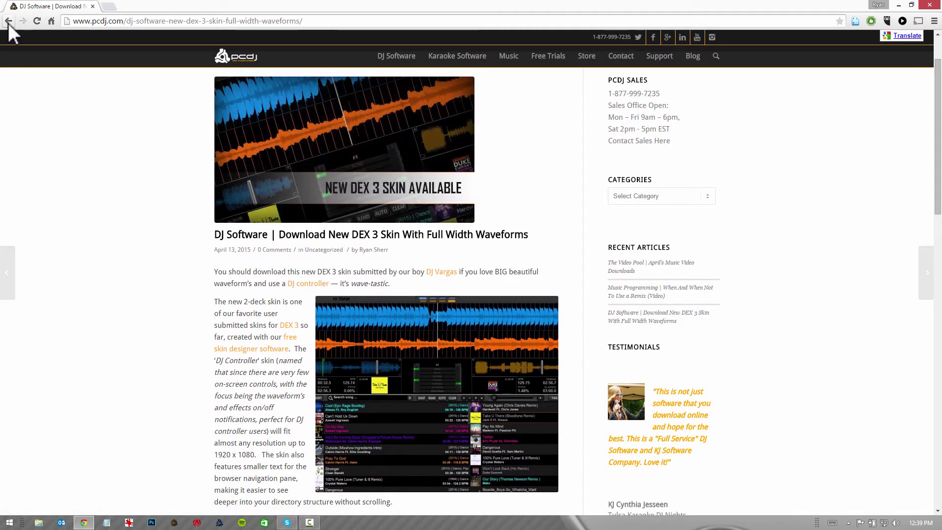
key(alt+Left)
scroll(163, 266, down, 3)
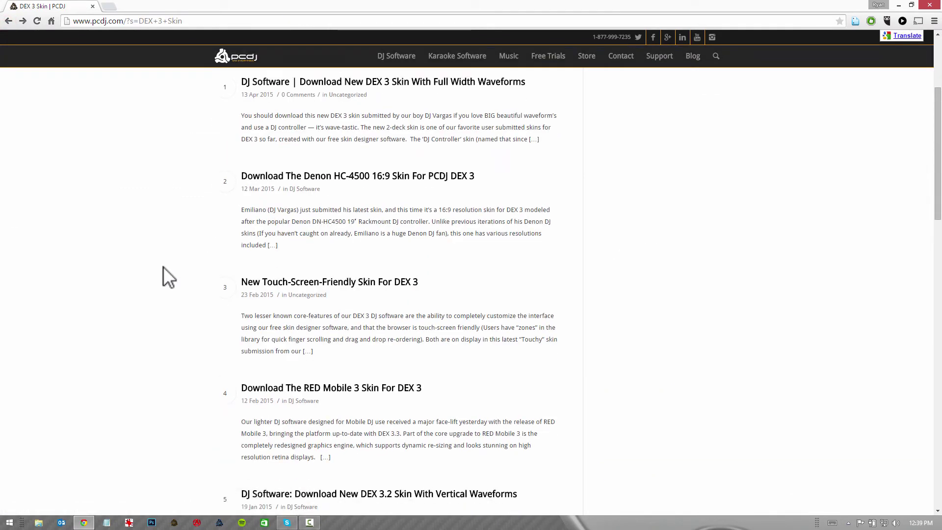
scroll(189, 275, down, 2)
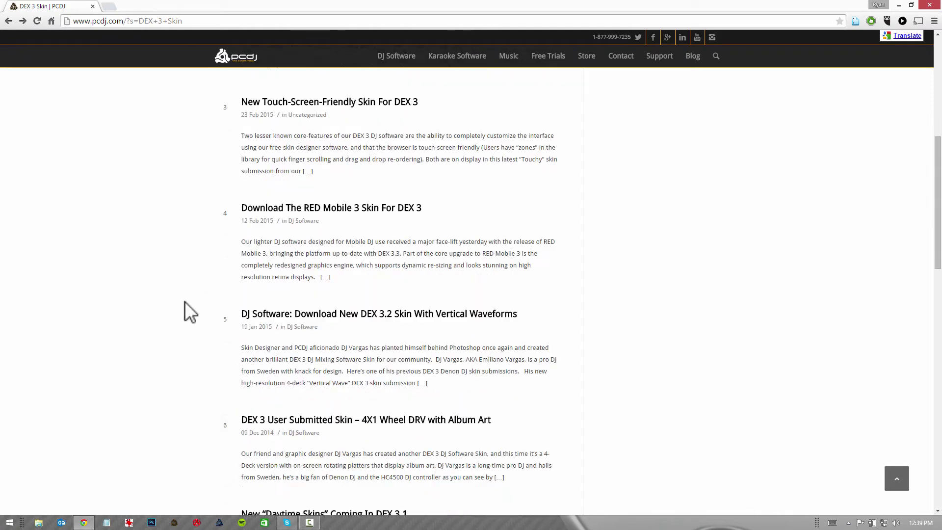
scroll(201, 315, down, 1)
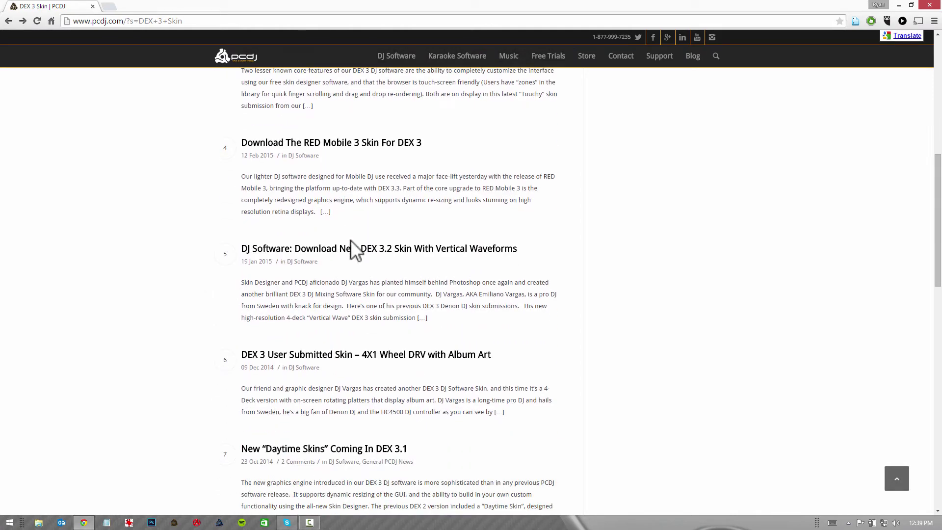
scroll(314, 400, up, 5)
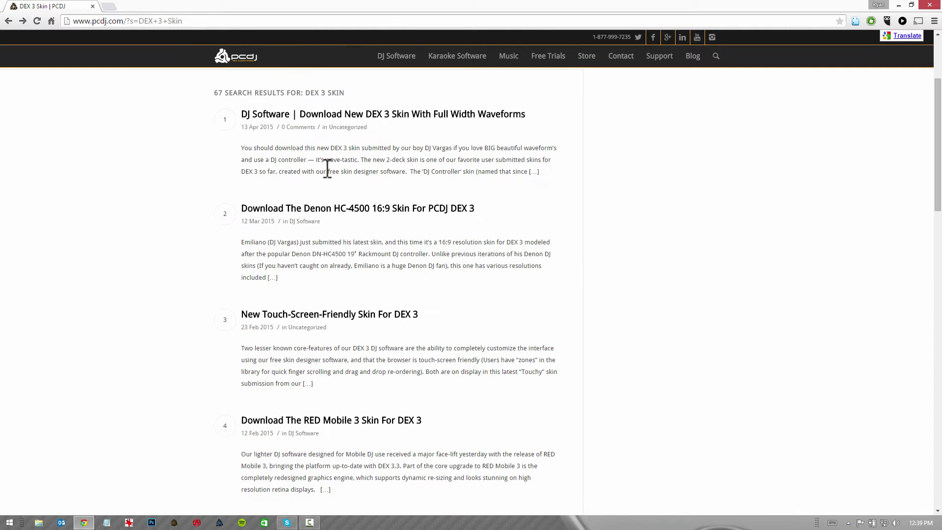
From the Full Width Waveforms article, download controler_friendly_skin_1920.zip and open it
click(314, 113)
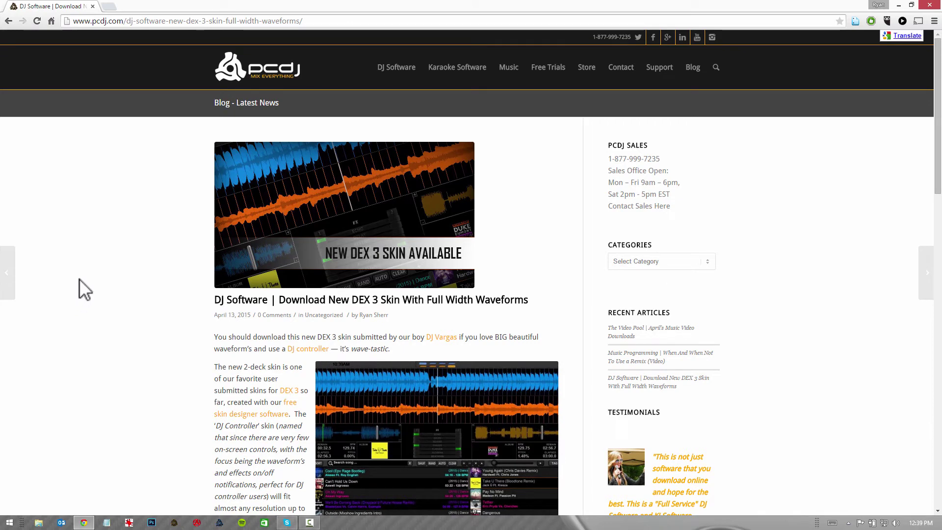
scroll(79, 280, down, 1)
scroll(79, 280, down, 2)
scroll(79, 280, down, 4)
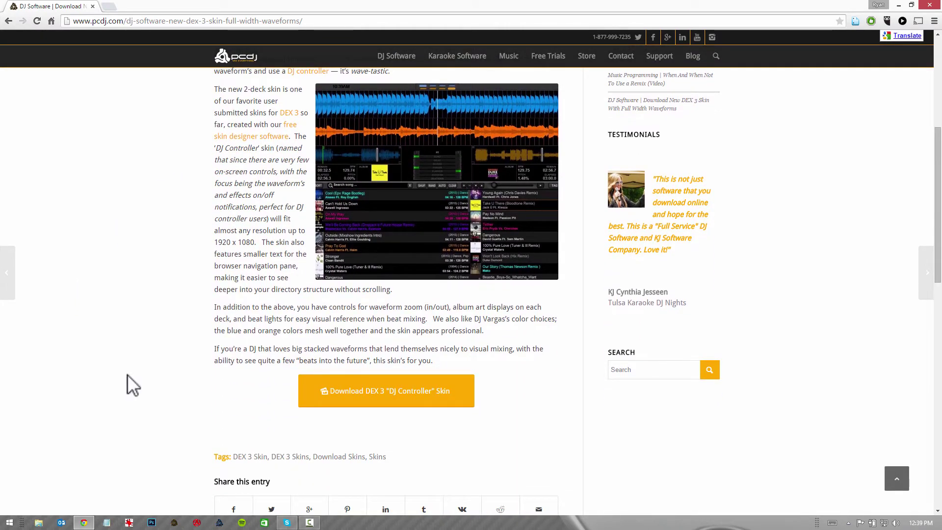
click(388, 397)
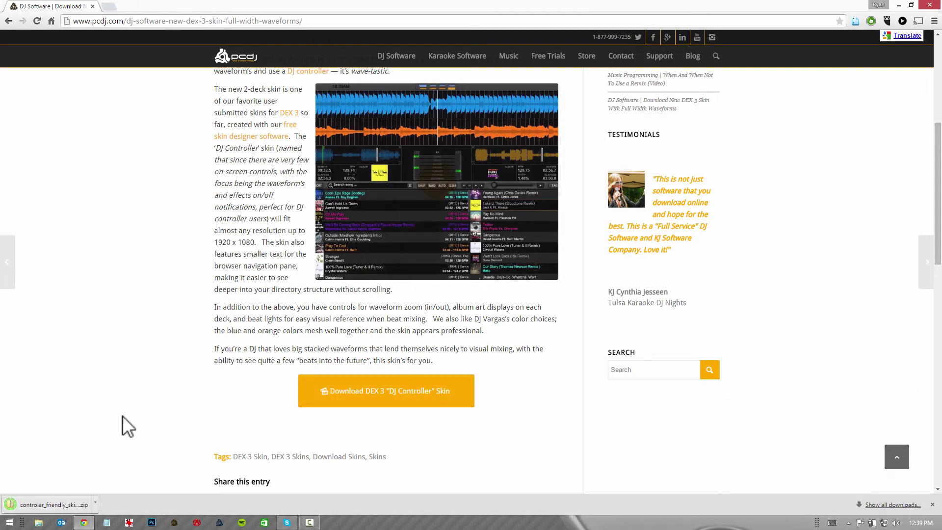
click(63, 505)
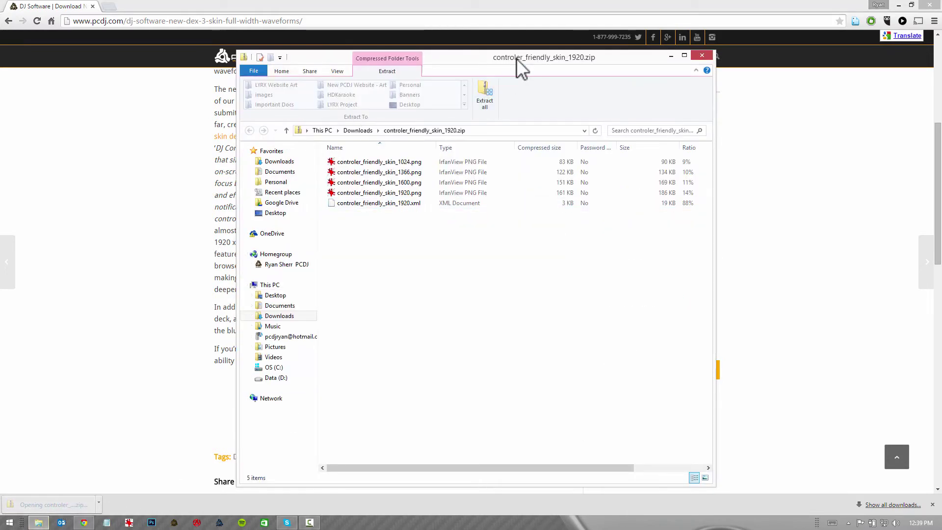
Review the zip's 1024, 1366, 1600 and 1920 PNG skins and XML file
drag(509, 59, 535, 65)
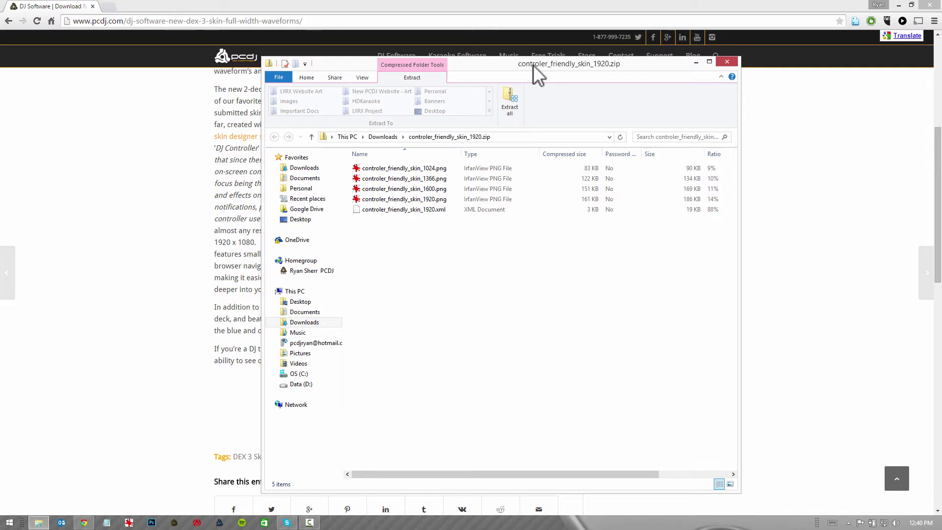
click(422, 171)
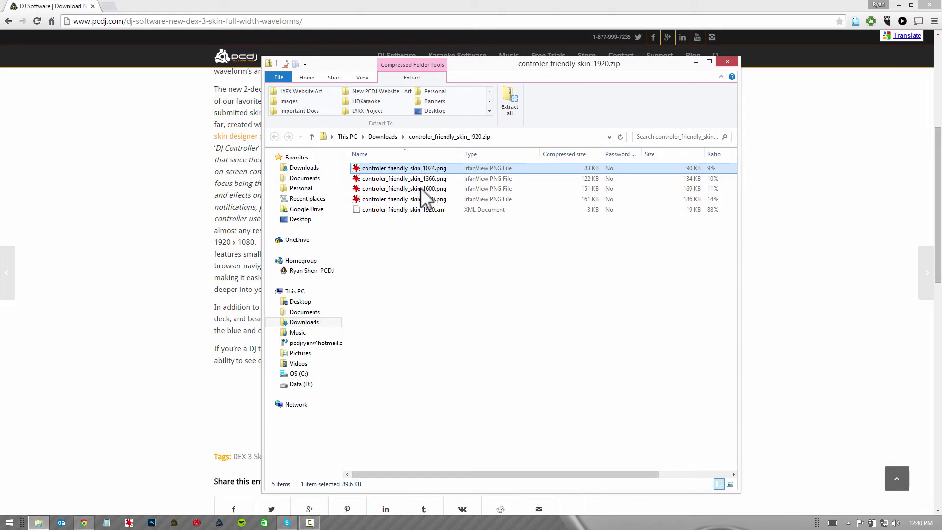
shift+click(420, 207)
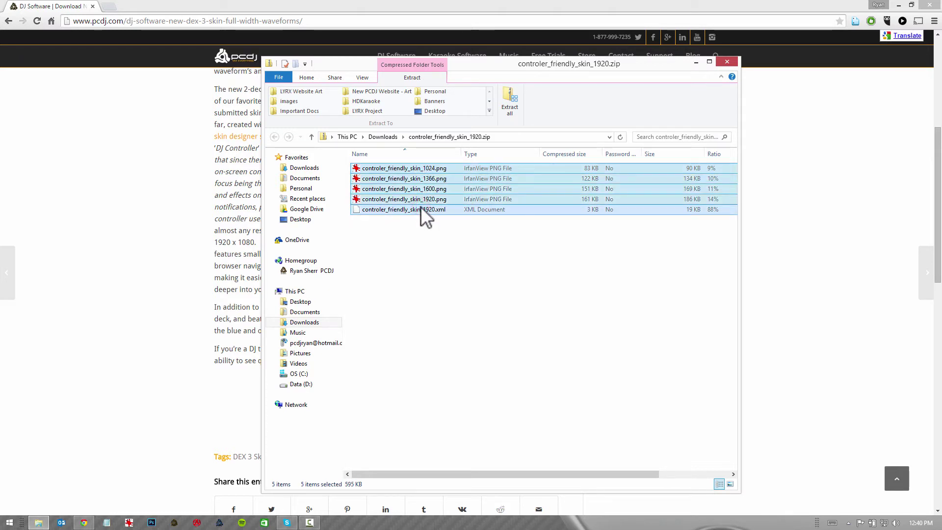
click(422, 250)
click(401, 168)
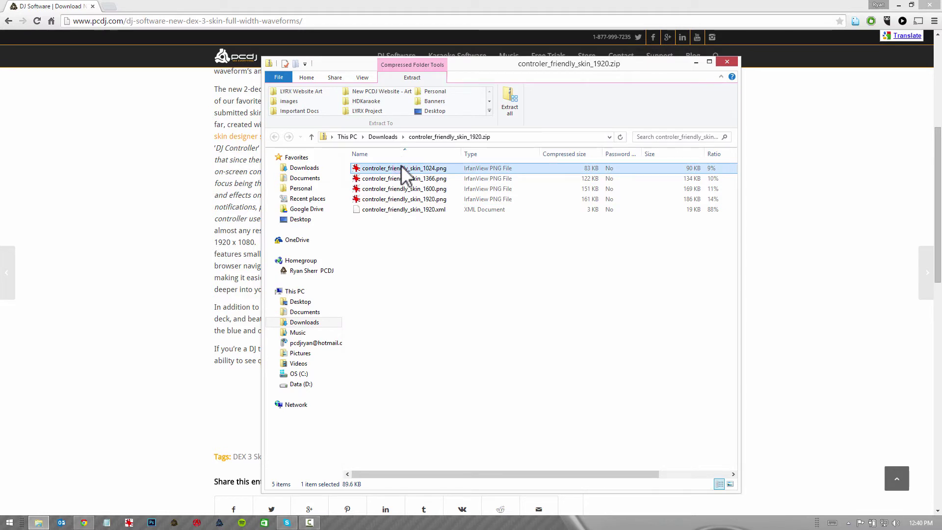
Select all five skin files in the zip and copy them
shift+click(396, 211)
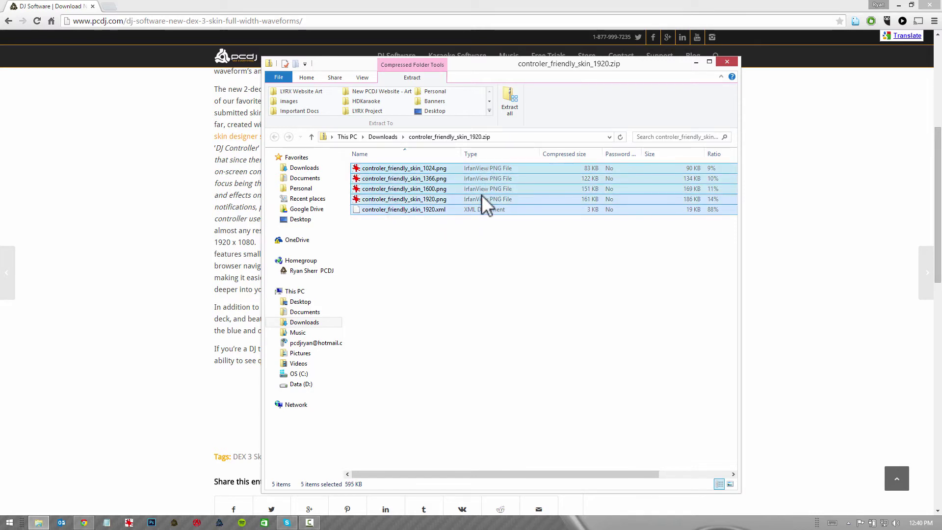
right_click(416, 184)
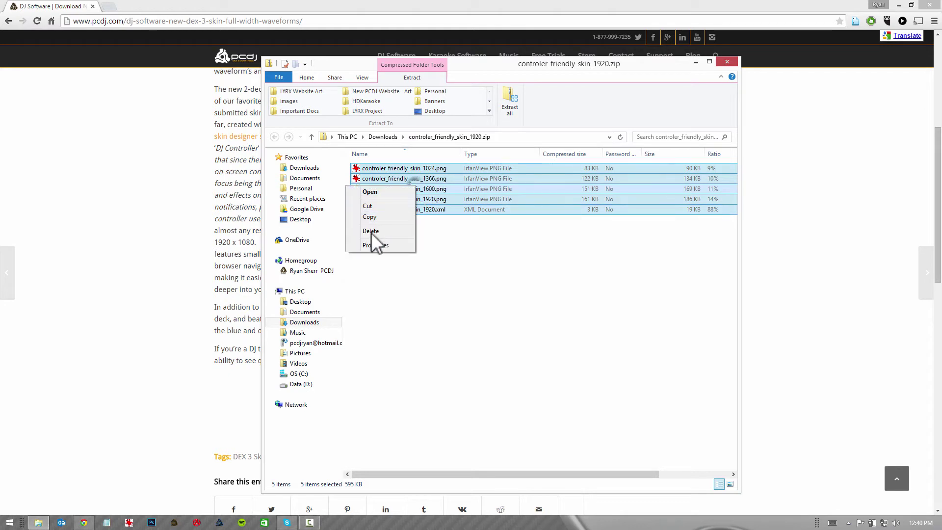
click(366, 217)
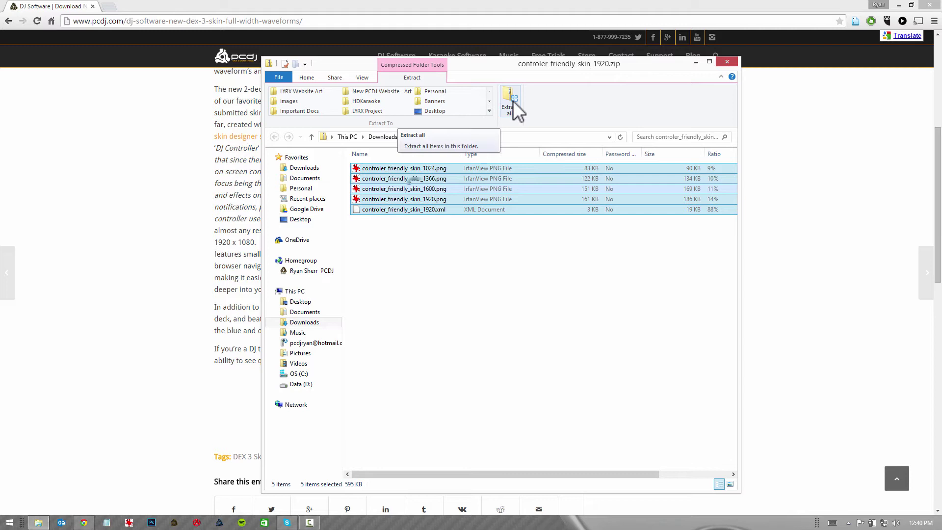
right_click(448, 179)
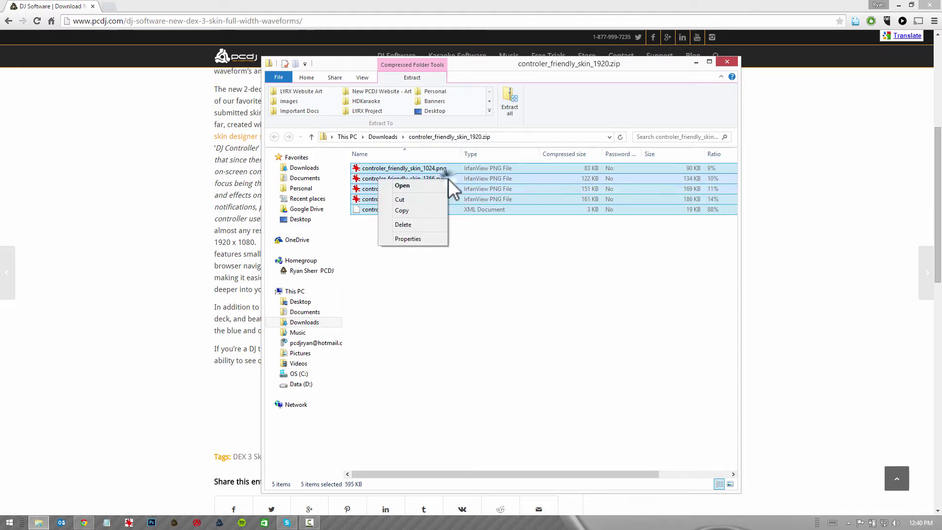
click(412, 210)
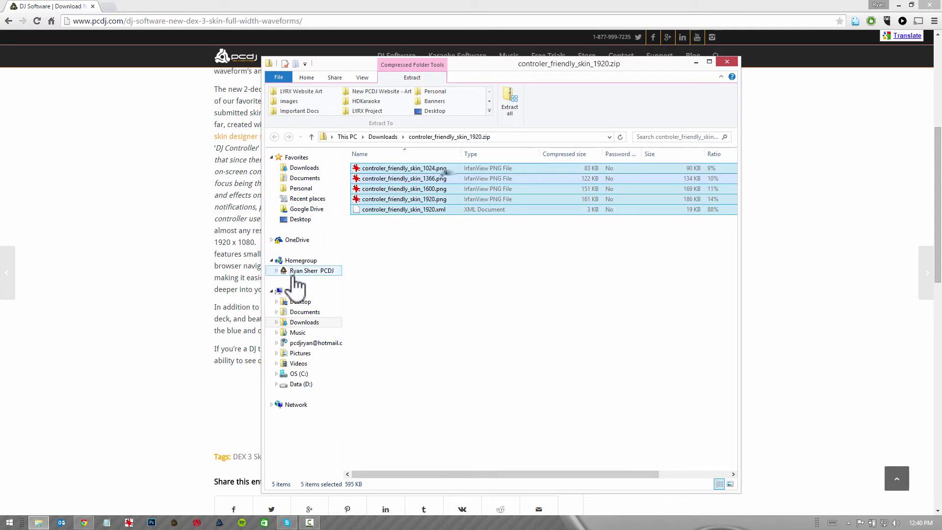
right_click(420, 198)
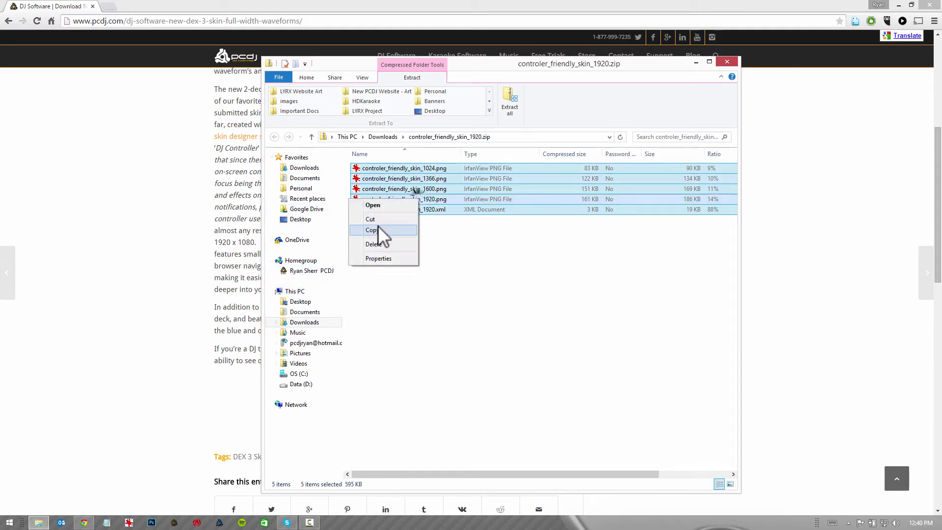
click(377, 225)
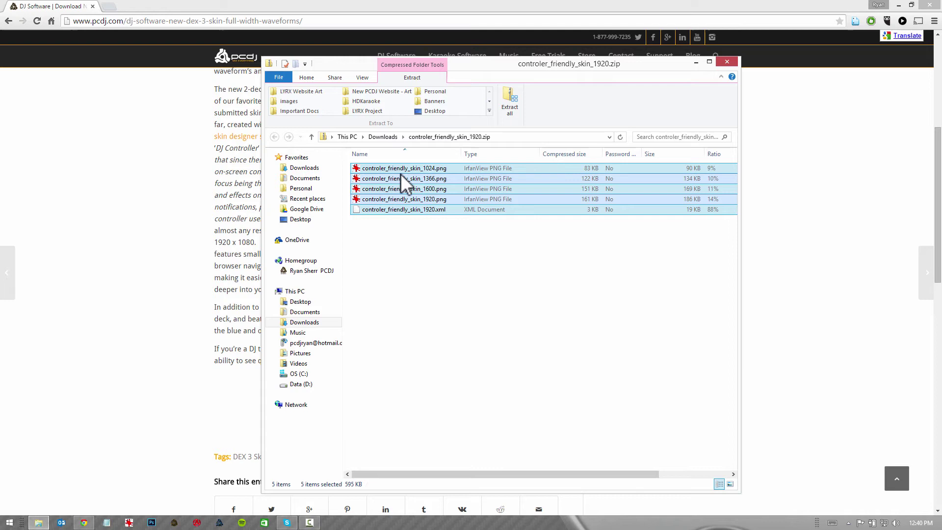
right_click(400, 174)
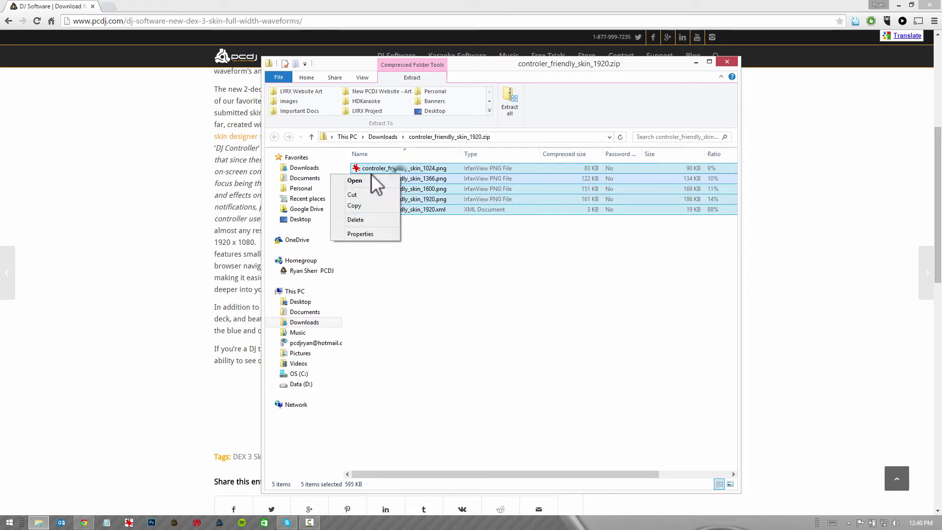
click(390, 206)
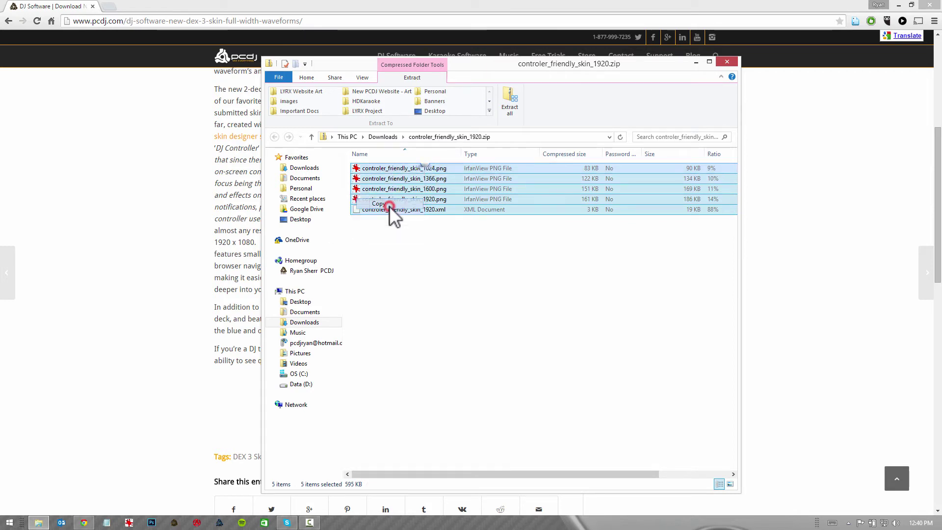
Navigate to Documents\PCDJ-DEX3\Skins
click(301, 312)
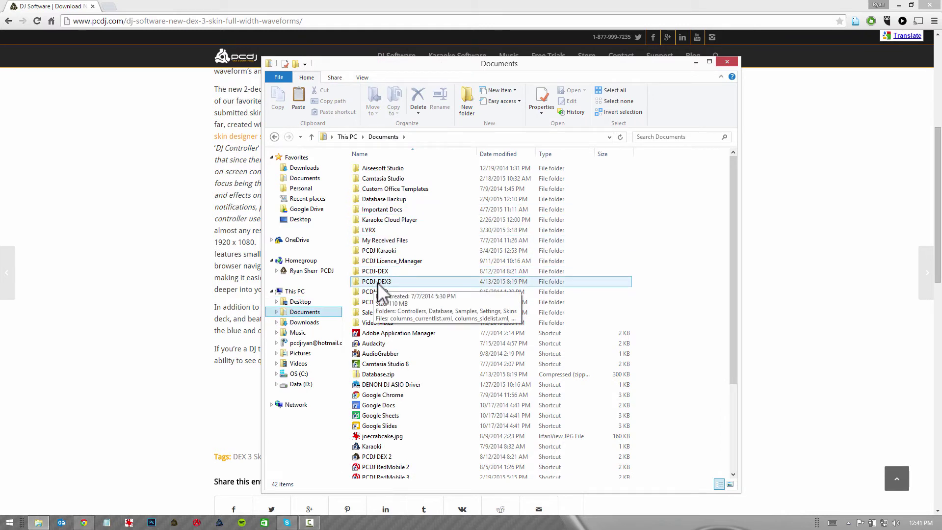
double_click(377, 283)
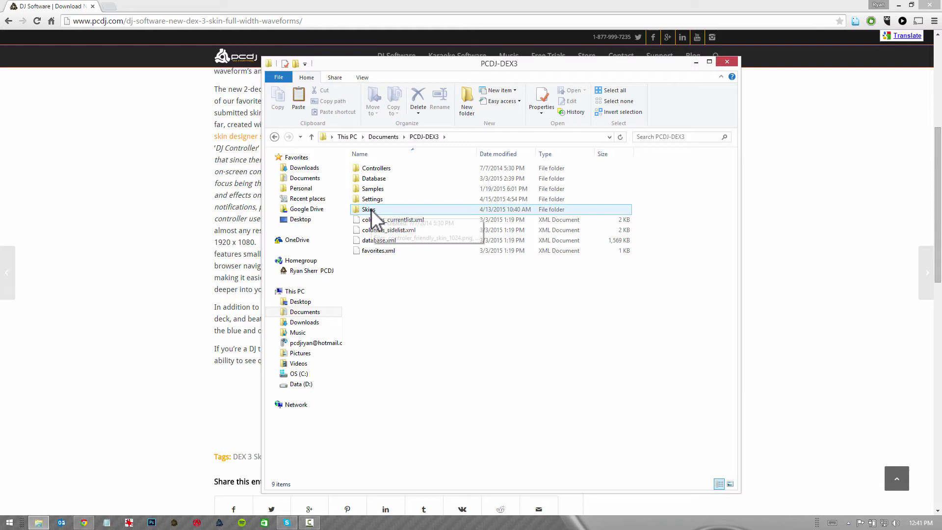
click(401, 209)
double_click(401, 210)
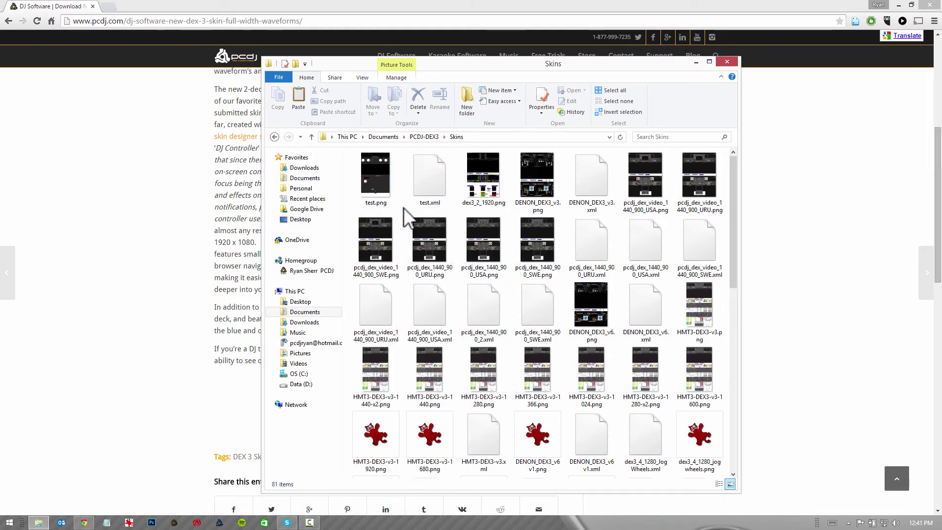
Paste the five skin files into Skins, replacing same-named files, then close the window
right_click(405, 210)
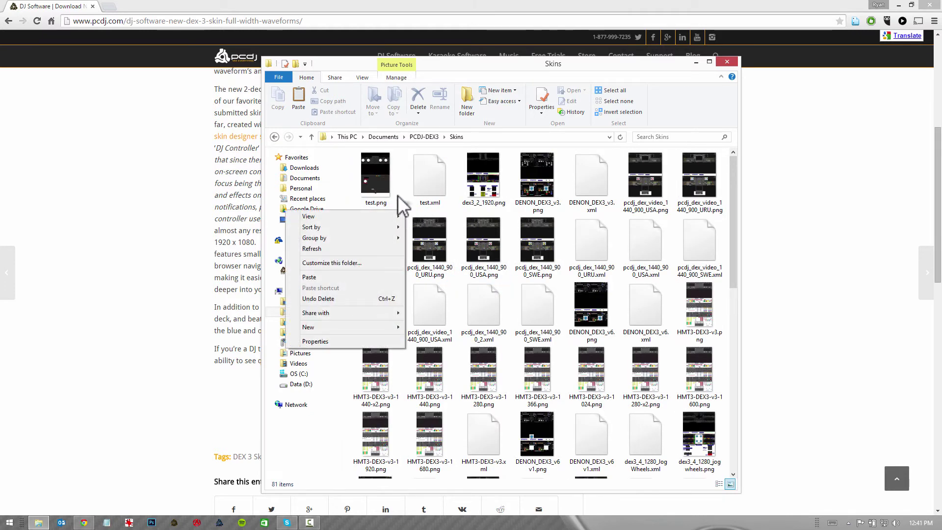
click(400, 196)
click(408, 202)
click(402, 221)
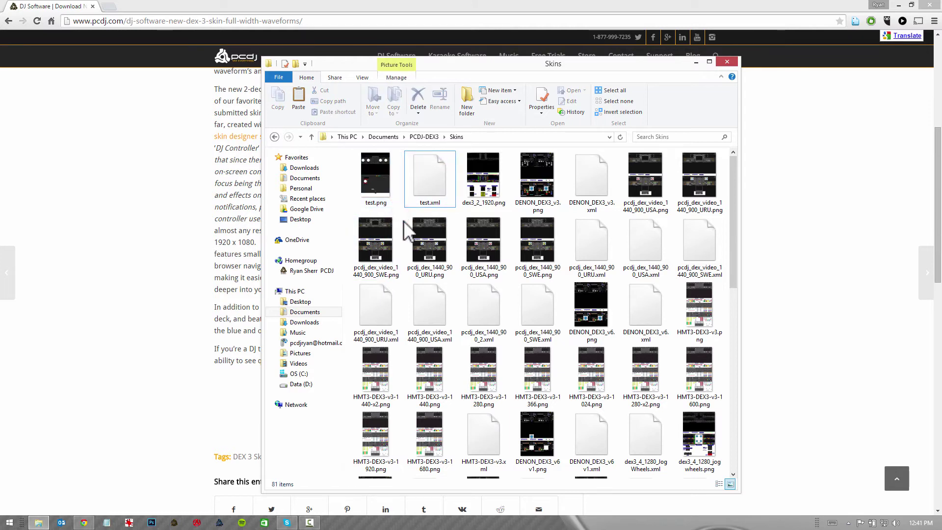
right_click(403, 218)
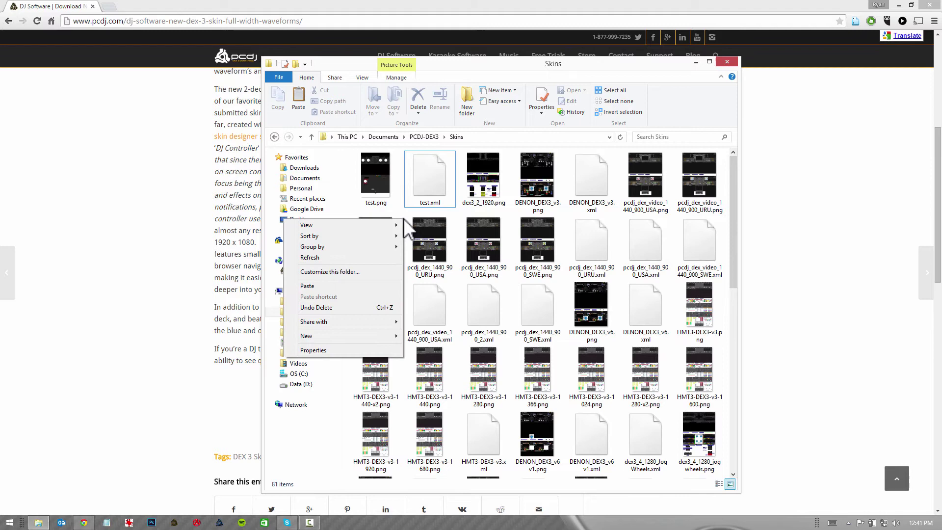
click(328, 285)
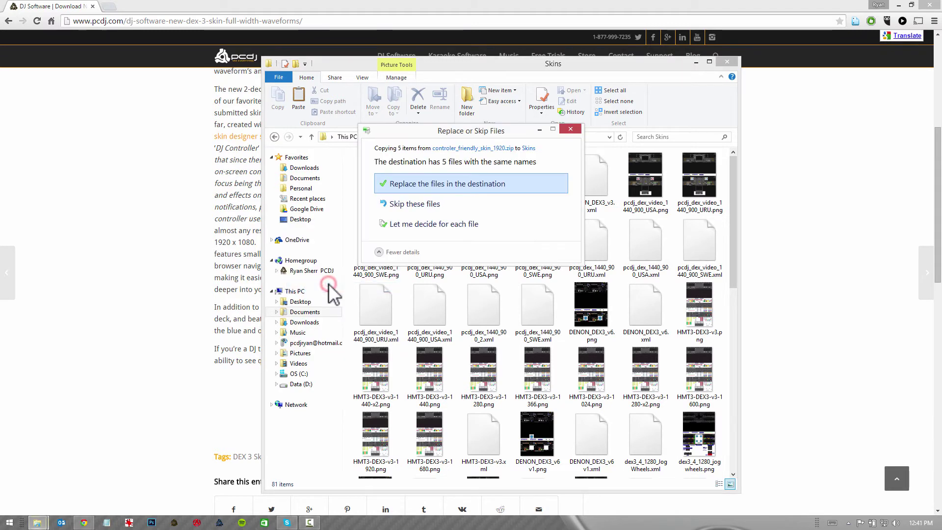
click(440, 185)
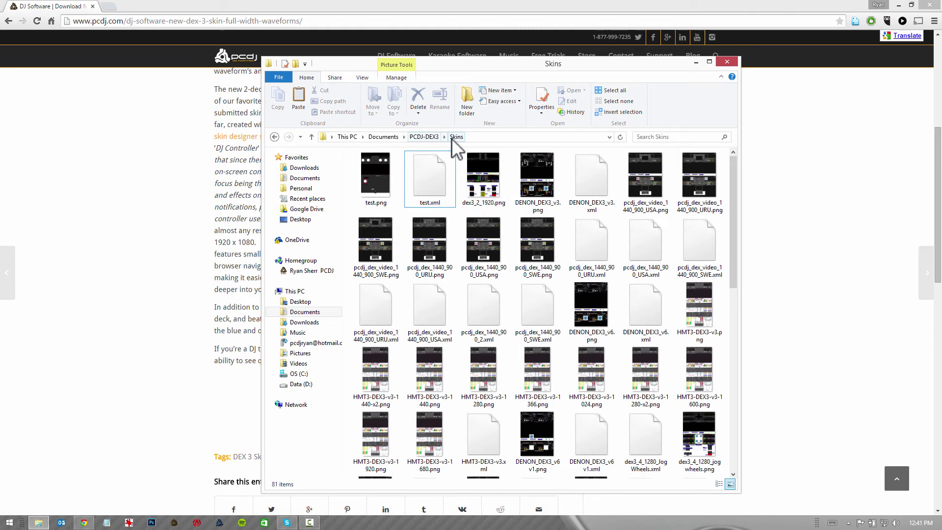
click(724, 62)
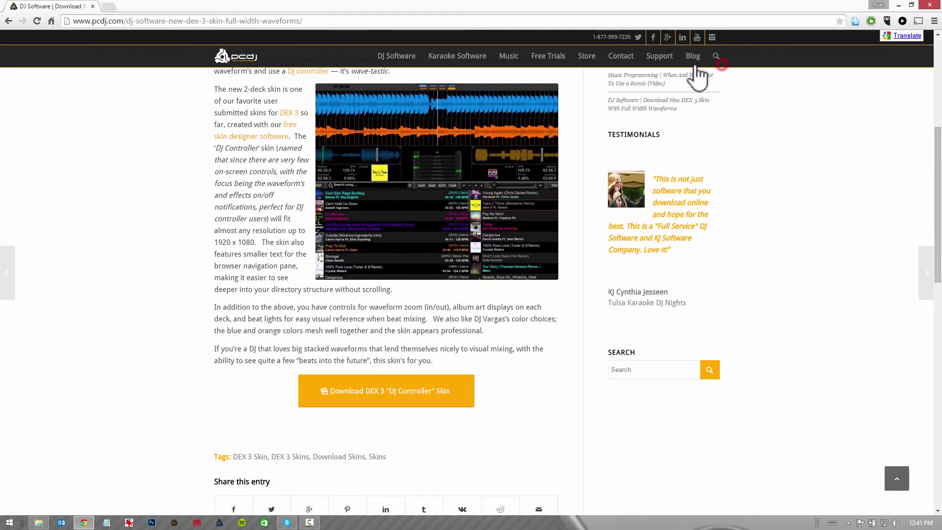
Launch DEX 3 and select Controller Friendly Skin [u] as the interface skin in Preferences
click(175, 523)
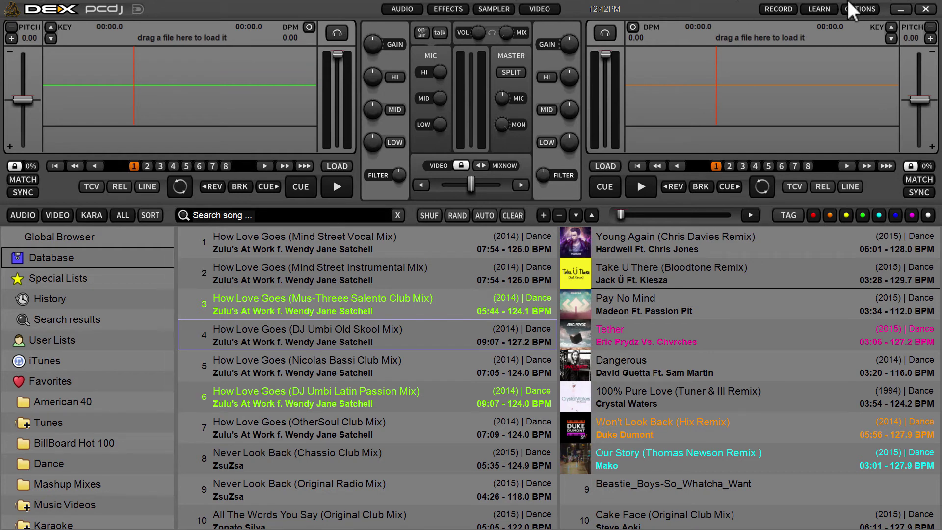
click(862, 10)
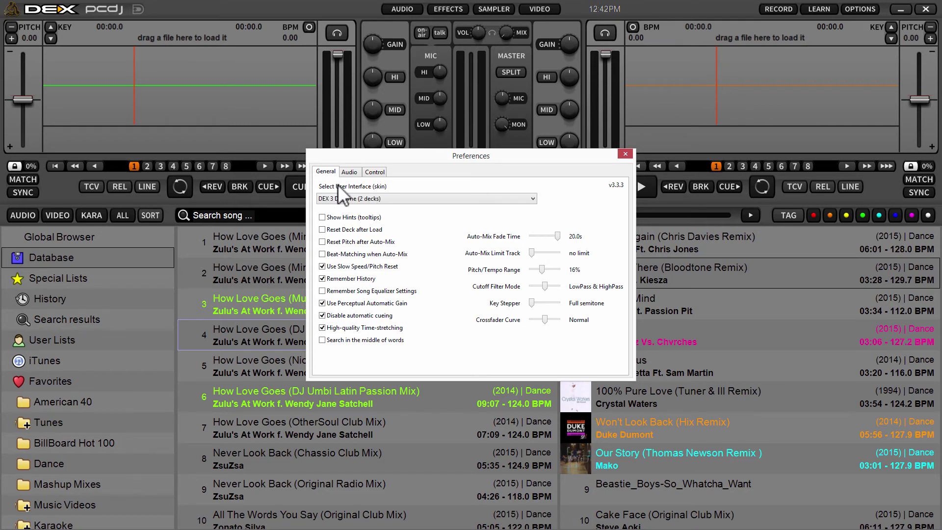
click(368, 201)
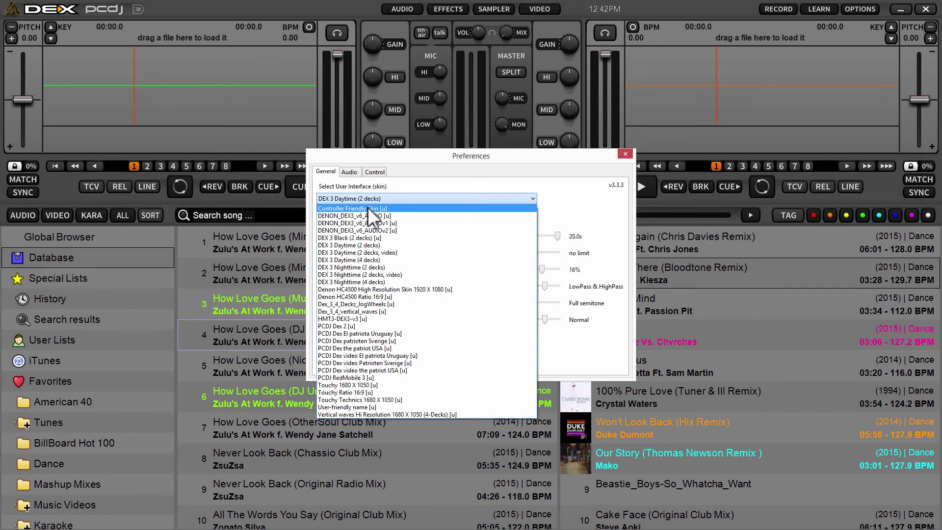
click(367, 206)
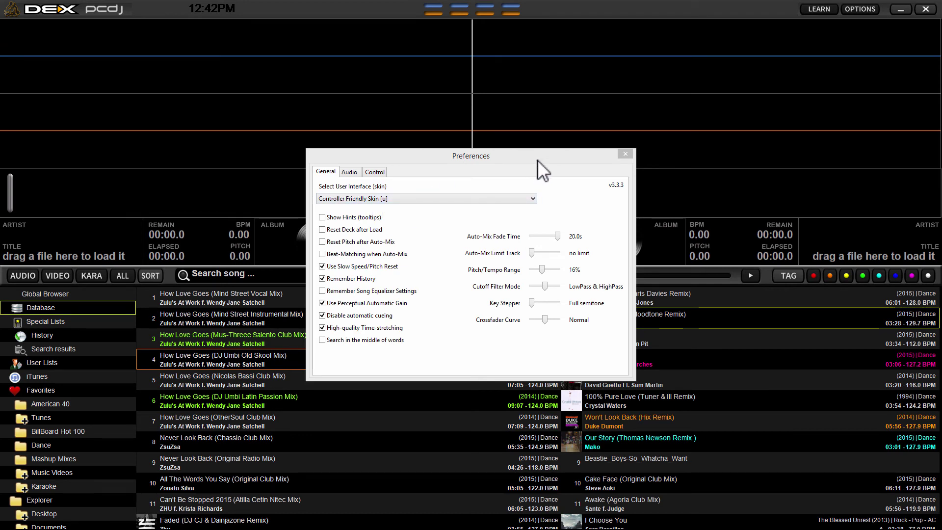
Close Preferences and load Pay No Mind on the left deck and Won't Look Back on the right
click(624, 156)
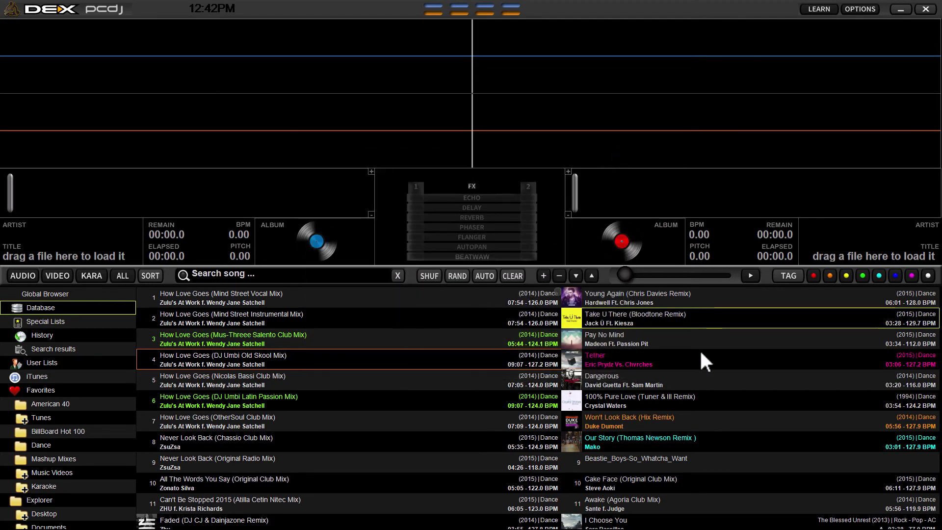
double_click(630, 334)
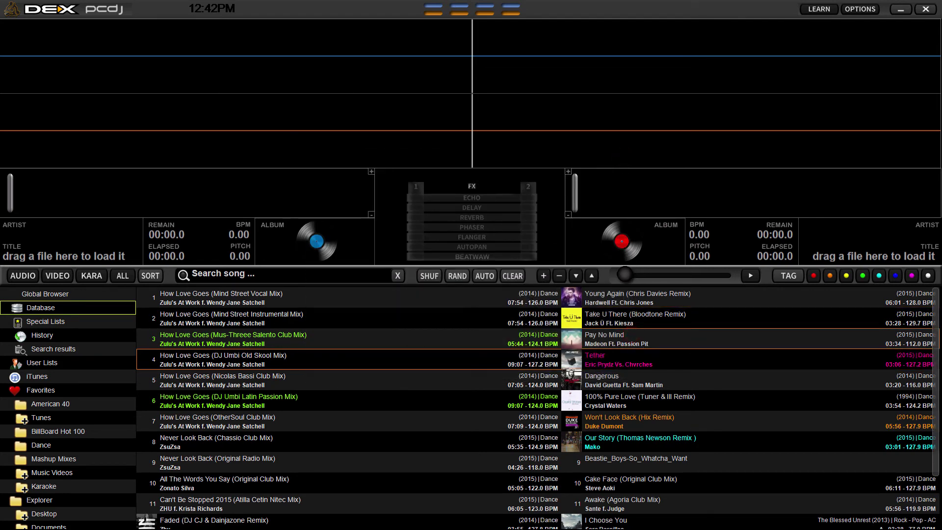
click(649, 416)
drag(650, 418, 548, 134)
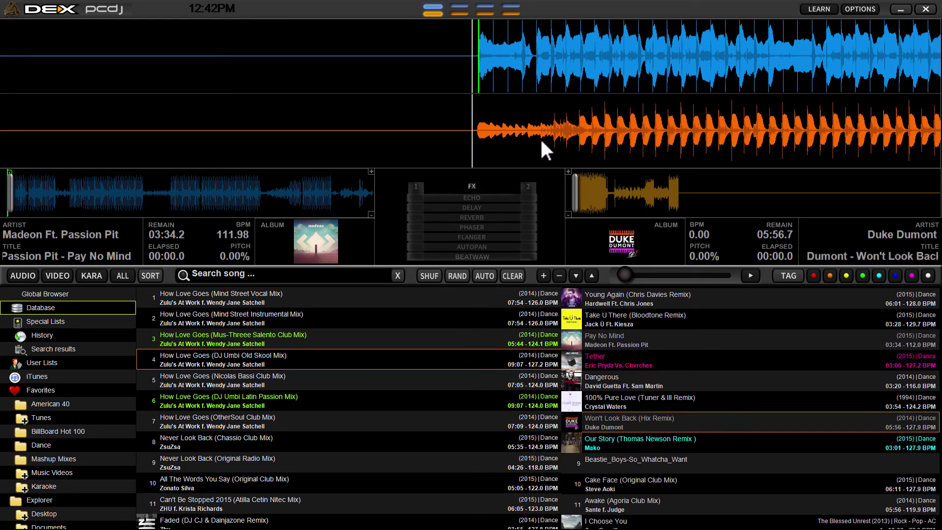